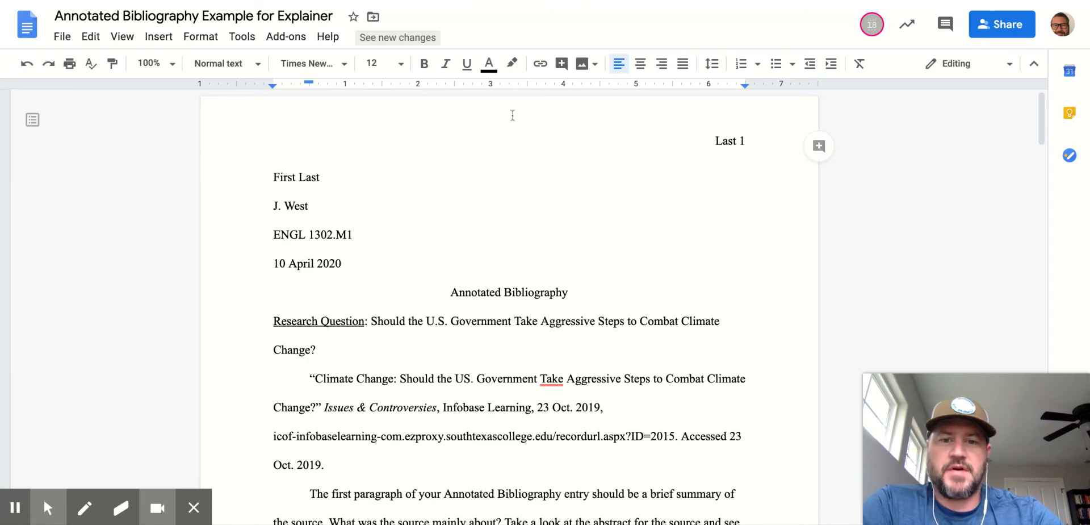
Review the annotated bibliography's heading, research question, source citation and the three explanatory annotation paragraphs.
{"action": "scroll", "coordinate": [402, 295], "scroll_direction": "down", "scroll_amount": 7}
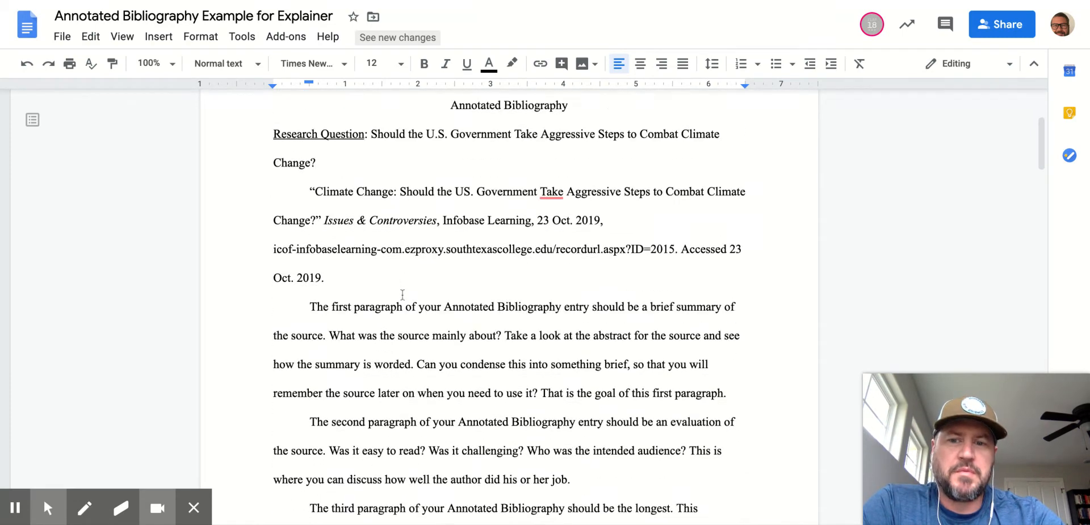
{"action": "scroll", "coordinate": [403, 299], "scroll_direction": "up", "scroll_amount": 4}
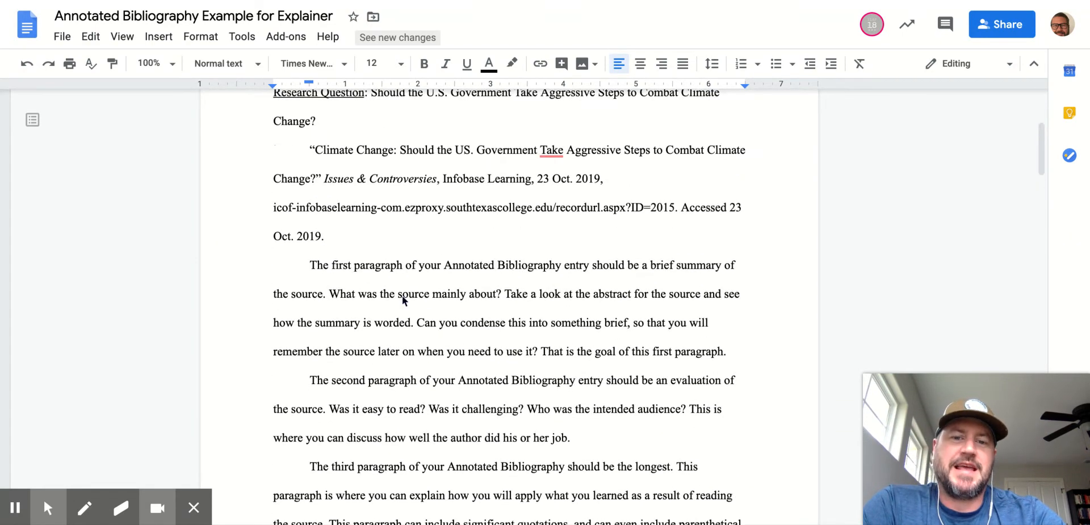
{"action": "scroll", "coordinate": [402, 300], "scroll_direction": "up", "scroll_amount": 2}
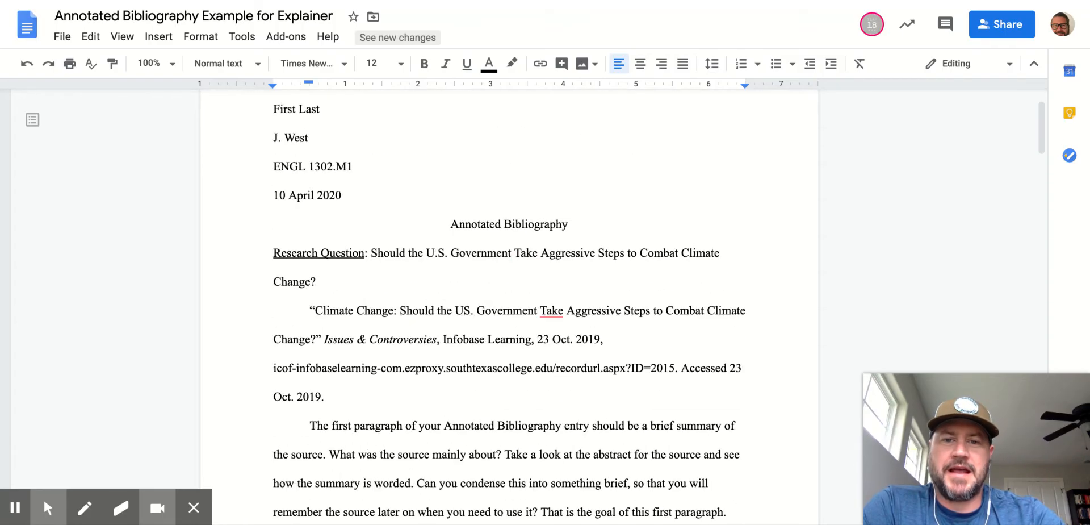
{"action": "scroll", "coordinate": [404, 301], "scroll_direction": "down", "scroll_amount": 8}
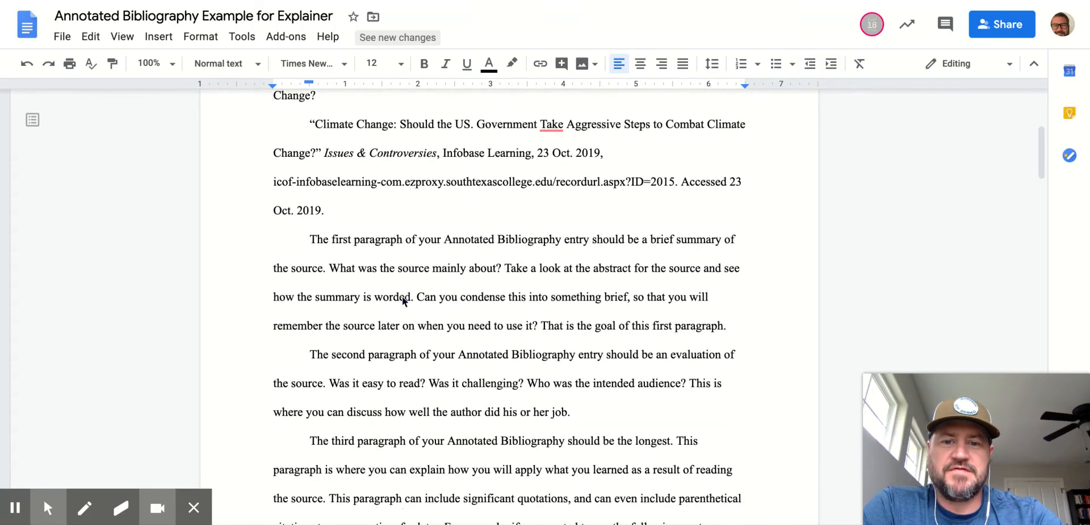
{"action": "scroll", "coordinate": [402, 301], "scroll_direction": "up", "scroll_amount": 10}
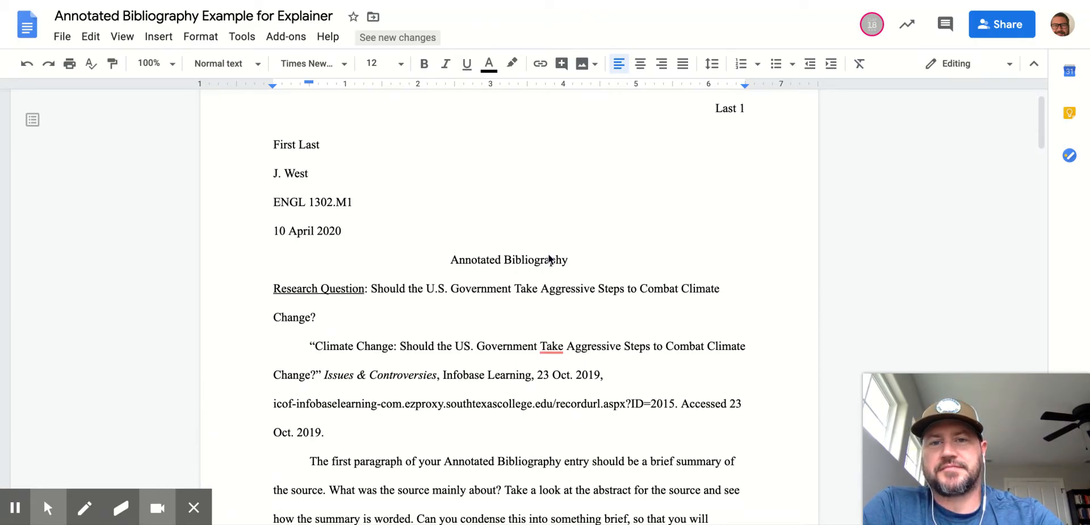
{"action": "scroll", "coordinate": [549, 259], "scroll_direction": "down", "scroll_amount": 3}
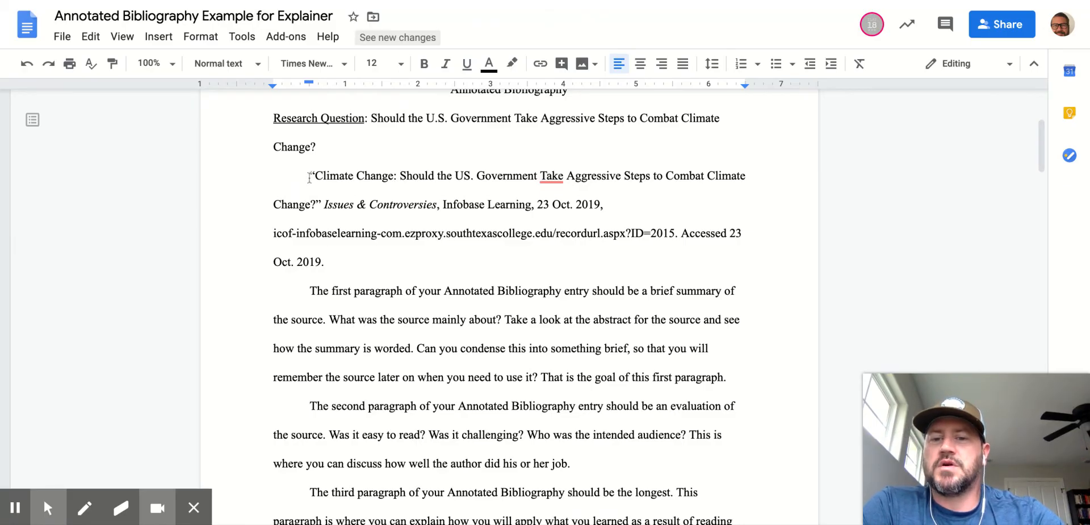
{"action": "scroll", "coordinate": [359, 299], "scroll_direction": "down", "scroll_amount": 3}
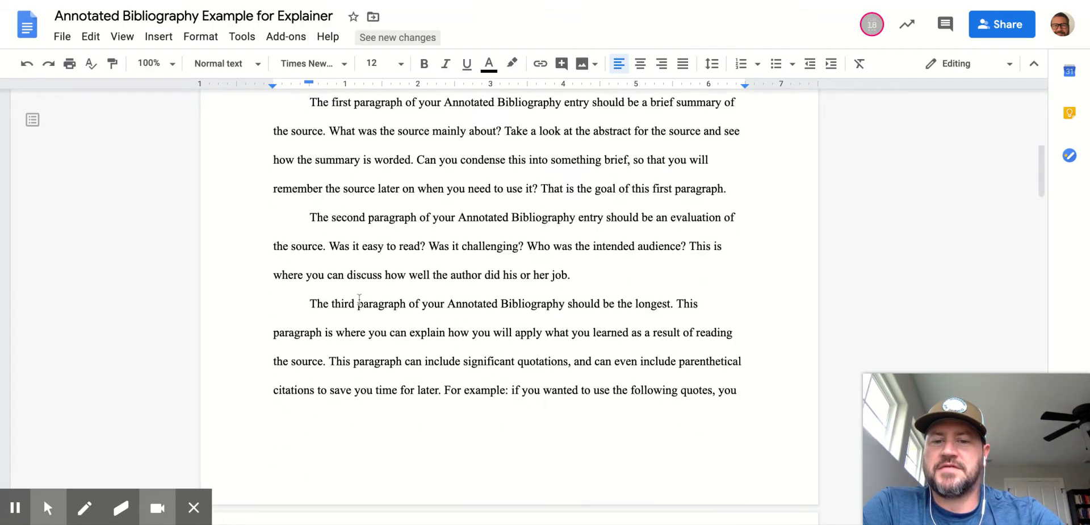
{"action": "scroll", "coordinate": [359, 299], "scroll_direction": "down", "scroll_amount": 3}
{"action": "scroll", "coordinate": [359, 301], "scroll_direction": "up", "scroll_amount": 6}
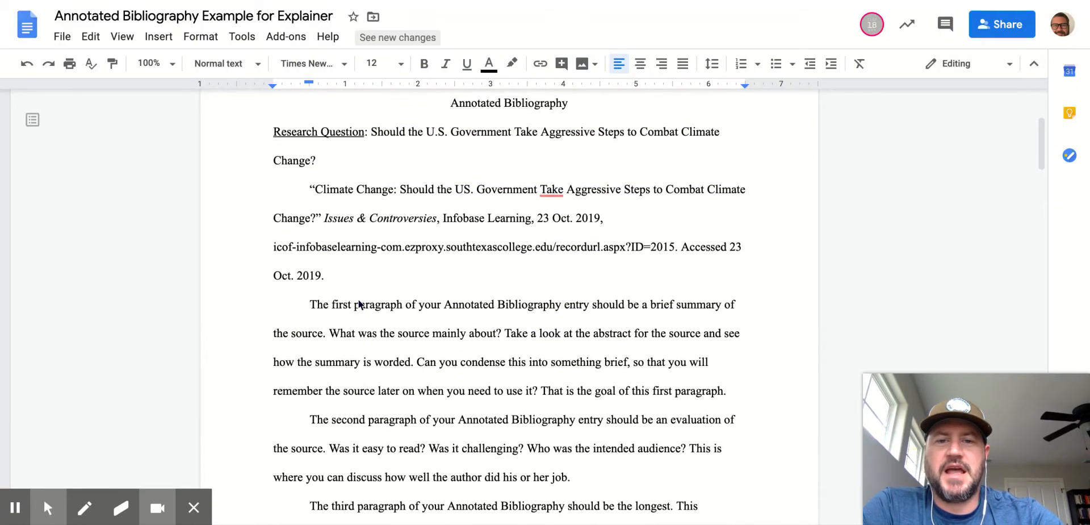
{"action": "scroll", "coordinate": [359, 304], "scroll_direction": "up", "scroll_amount": 3}
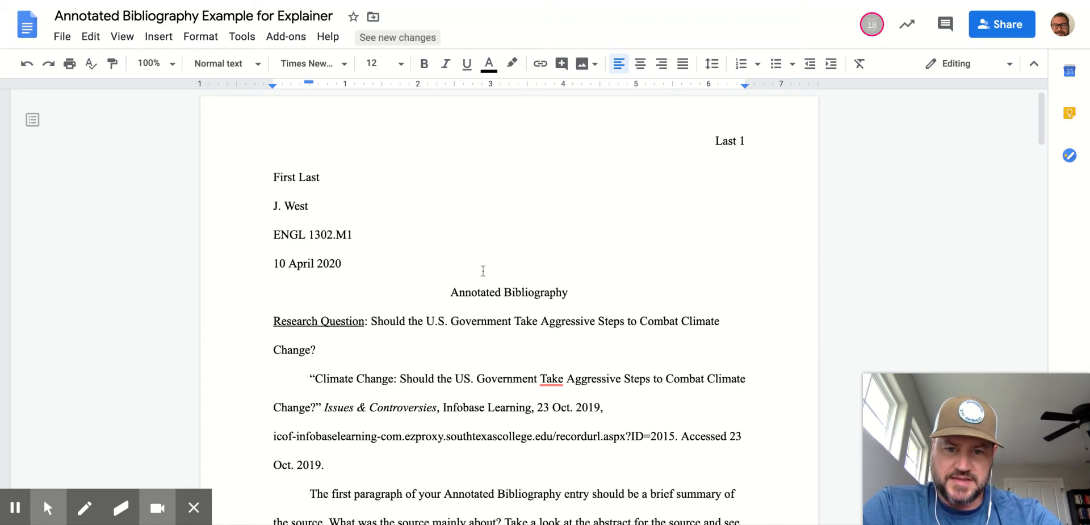
Insert one blank line above and one blank line below the centered "Annotated Bibliography" title.
{"action": "left_click", "coordinate": [444, 274]}
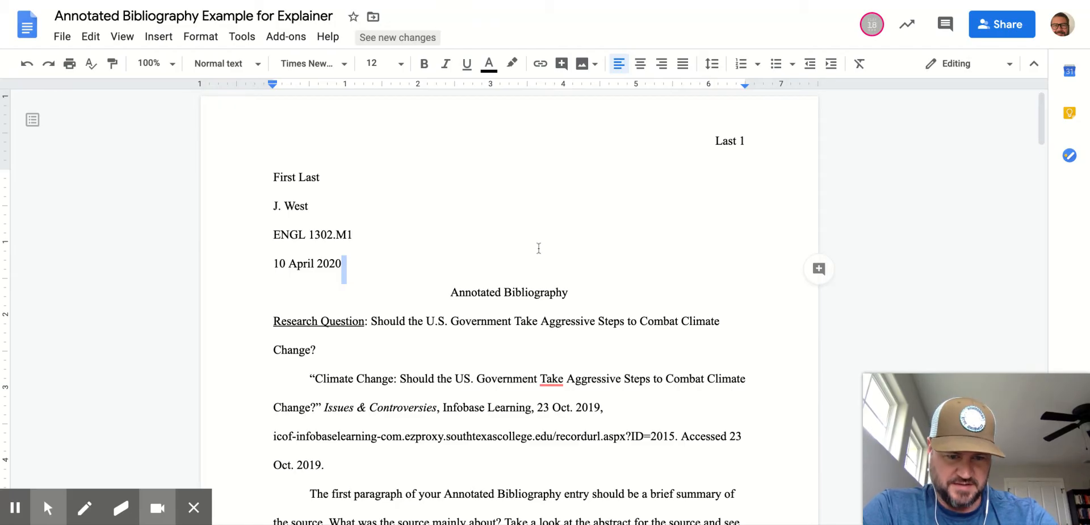
{"action": "left_click", "coordinate": [452, 292]}
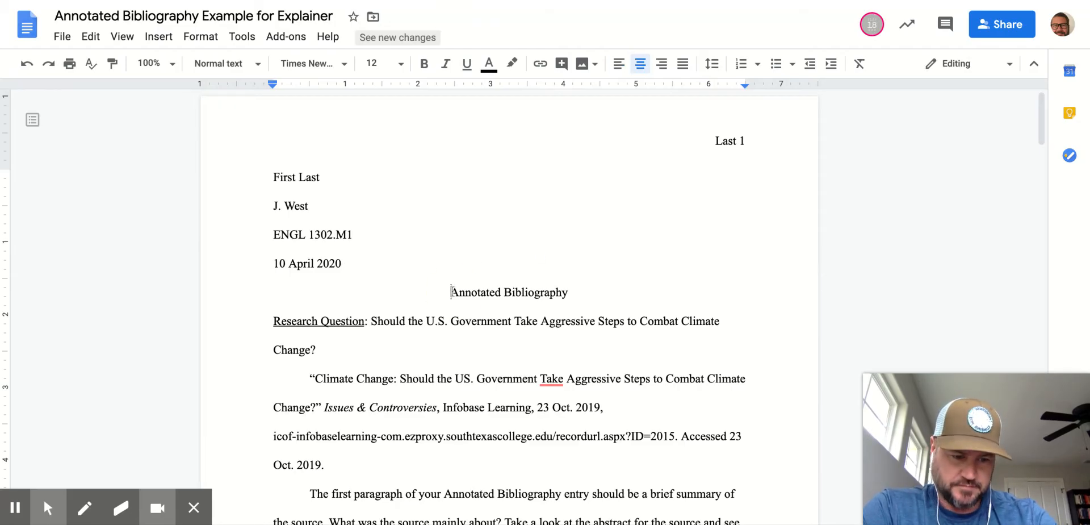
{"action": "key", "text": "Return"}
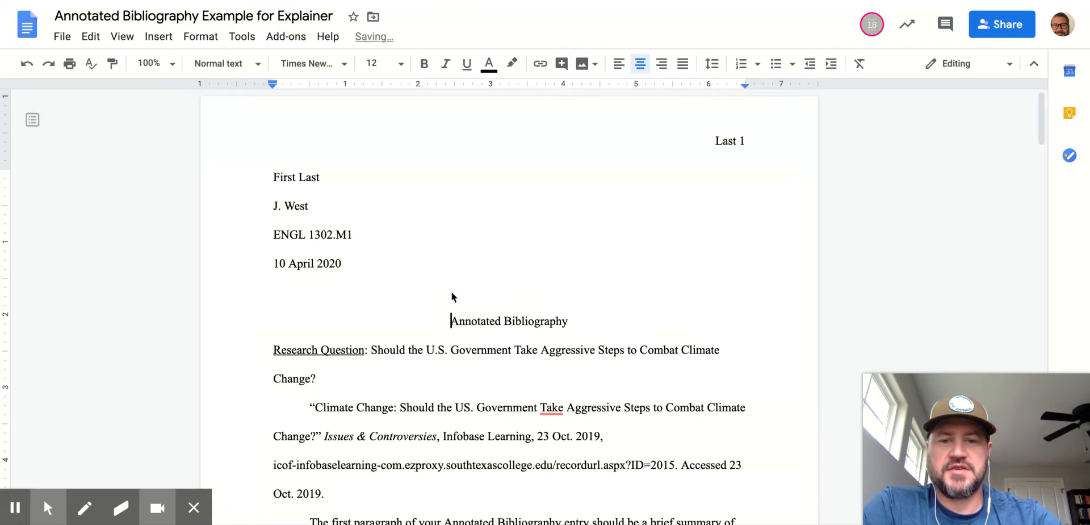
{"action": "double_click", "coordinate": [573, 320]}
{"action": "key", "text": "Return"}
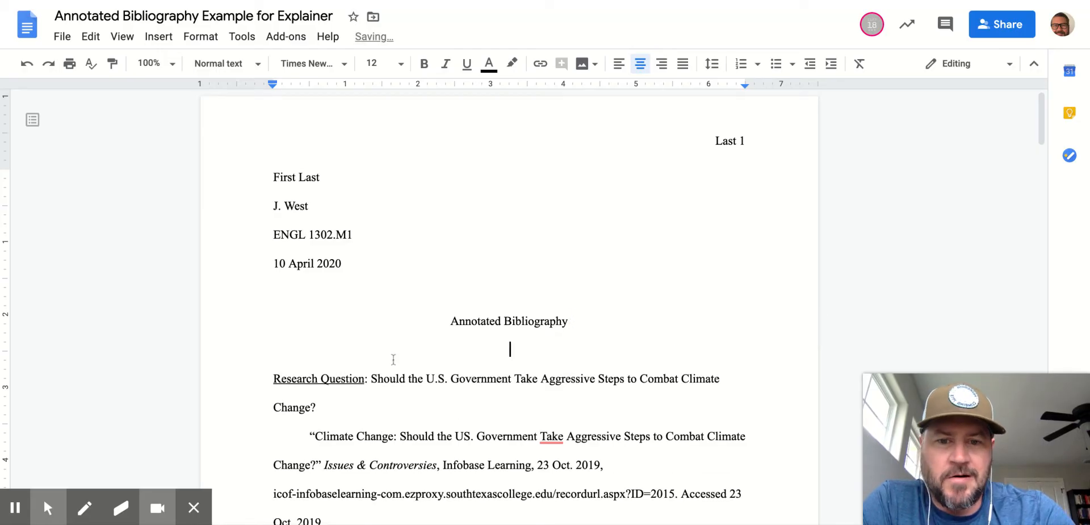
Apply underlining to the "Research Question" label.
{"action": "left_click_drag", "start_coordinate": [272, 378], "coordinate": [364, 378]}
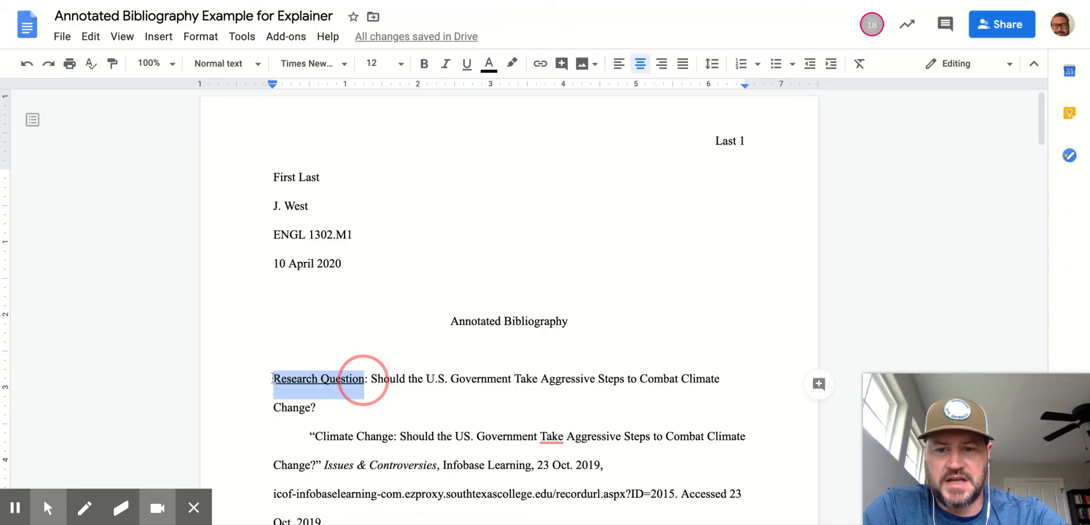
{"action": "left_click", "coordinate": [466, 63]}
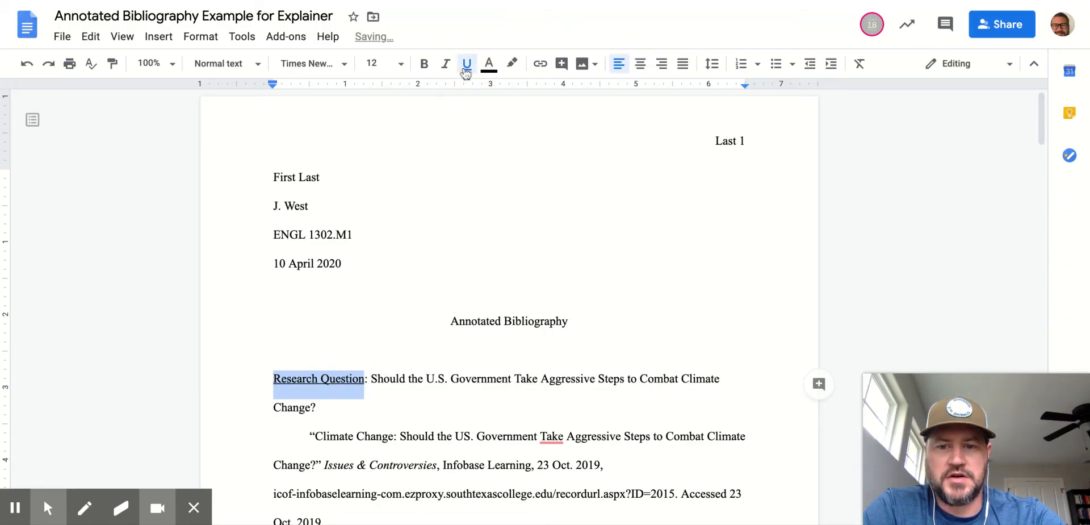
{"action": "left_click", "coordinate": [355, 410]}
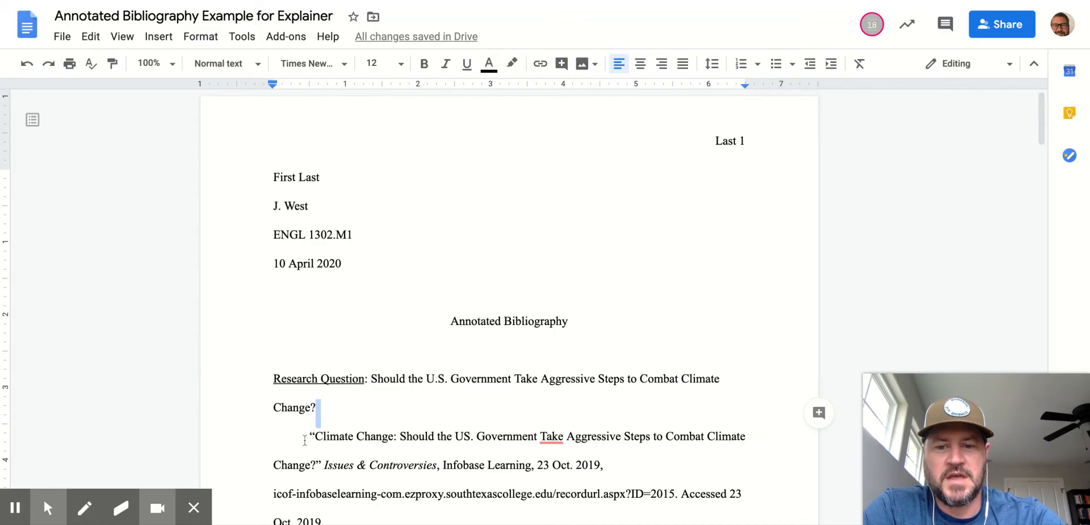
Insert a blank line between the research question and the "Climate Change" citation, and remove the citation's first-line indent.
{"action": "scroll", "coordinate": [305, 438], "scroll_direction": "down", "scroll_amount": 2}
{"action": "left_click", "coordinate": [309, 314]}
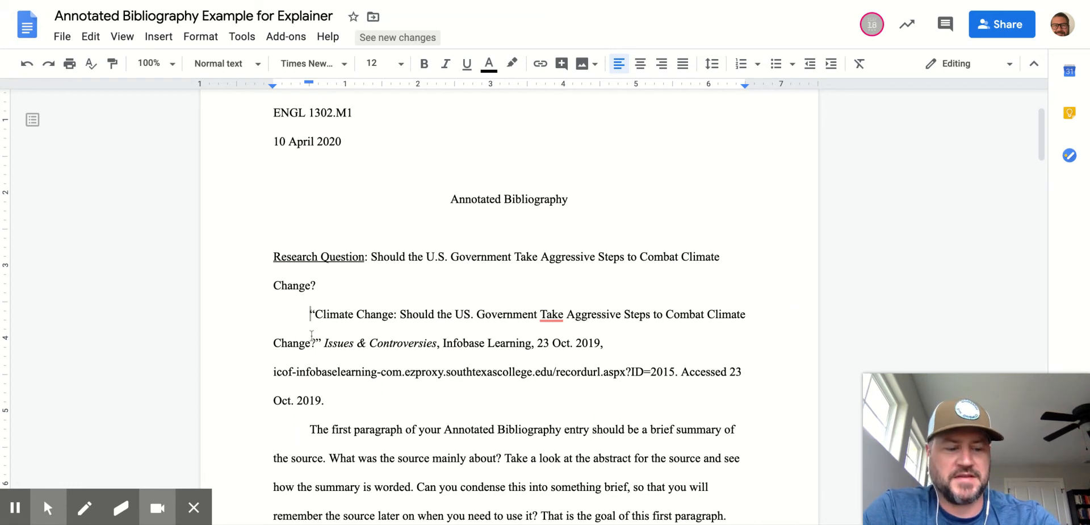
{"action": "key", "text": "Return"}
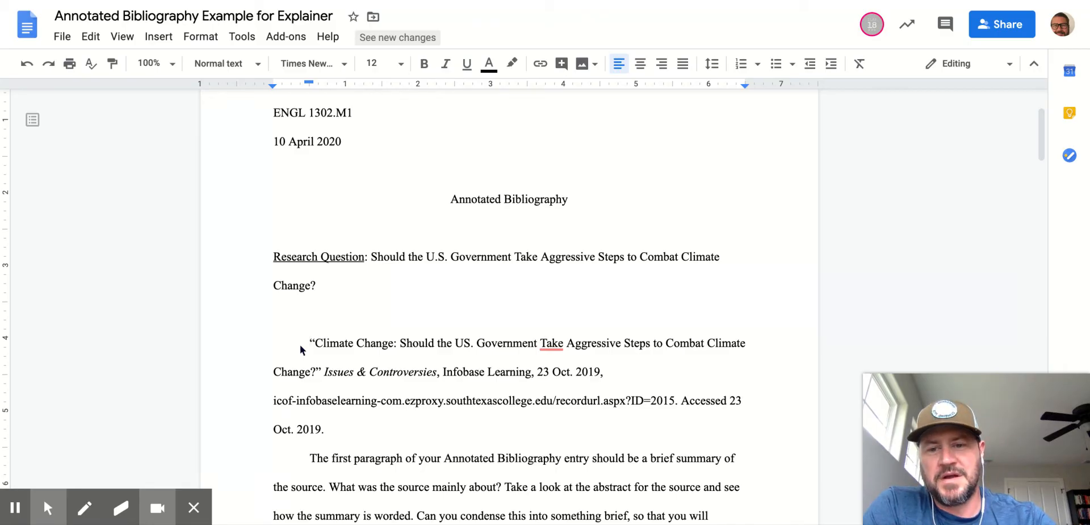
{"action": "key", "text": "BackSpace"}
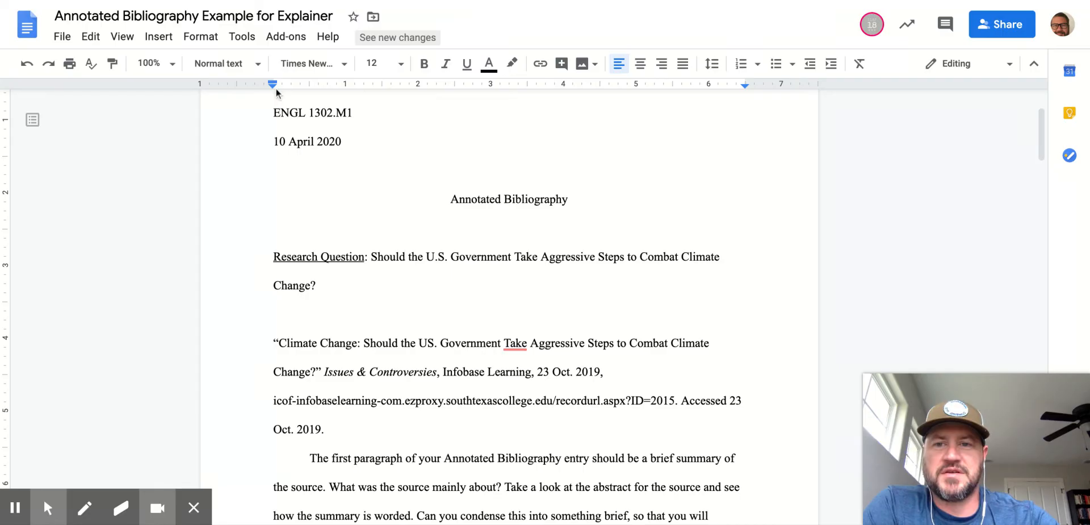
Give the "Climate Change" citation a 0.5-inch hanging indent, keeping its first line at the left margin.
{"action": "left_click_drag", "start_coordinate": [274, 343], "coordinate": [325, 426]}
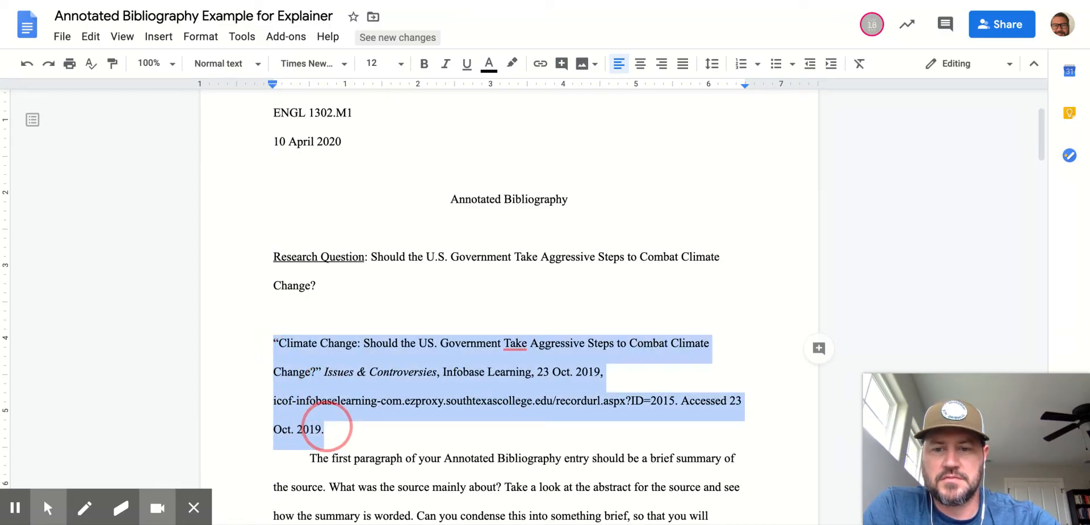
{"action": "mouse_move", "coordinate": [273, 84]}
{"action": "left_mouse_down"}
{"action": "mouse_move", "coordinate": [309, 85]}
{"action": "mouse_move", "coordinate": [268, 82]}
{"action": "left_mouse_up"}
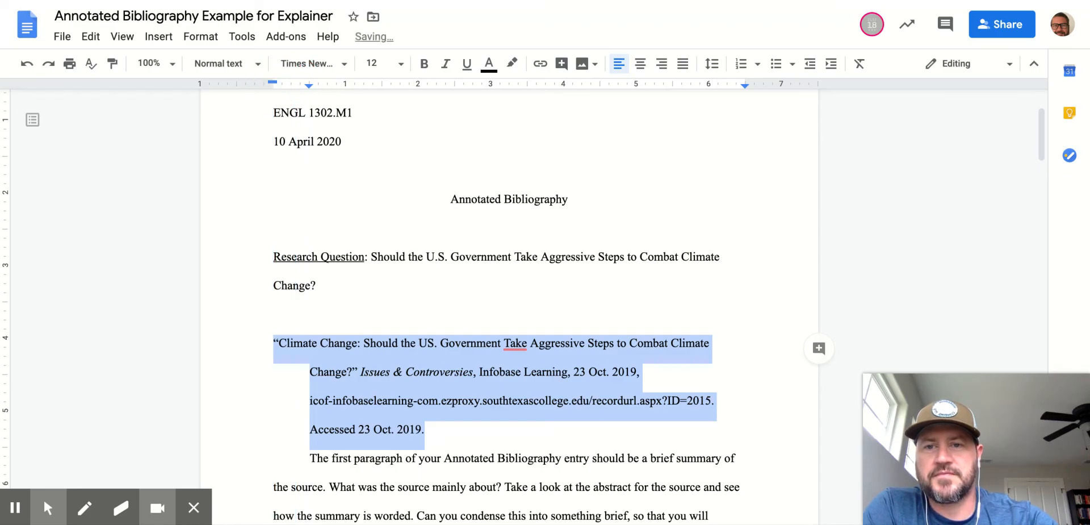
{"action": "left_click", "coordinate": [318, 350]}
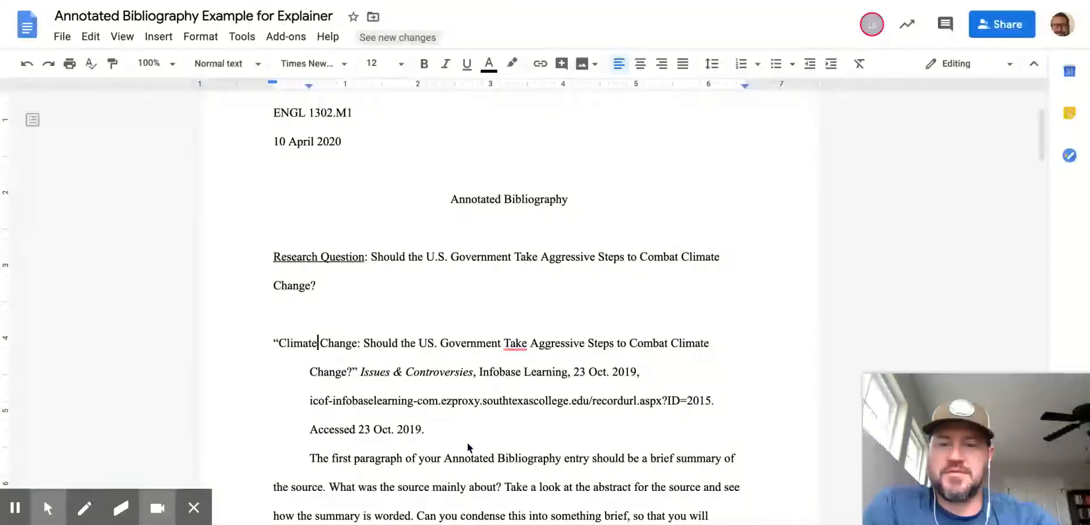
Insert a blank line between the "Climate Change" citation and the first annotation paragraph.
{"action": "scroll", "coordinate": [468, 442], "scroll_direction": "down", "scroll_amount": 3}
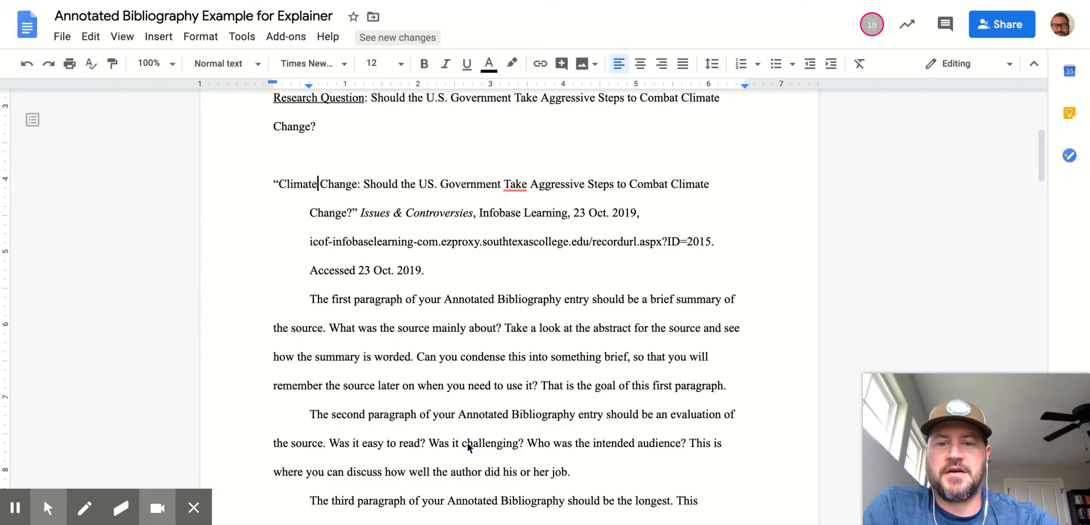
{"action": "left_click", "coordinate": [449, 273]}
{"action": "key", "text": "Return"}
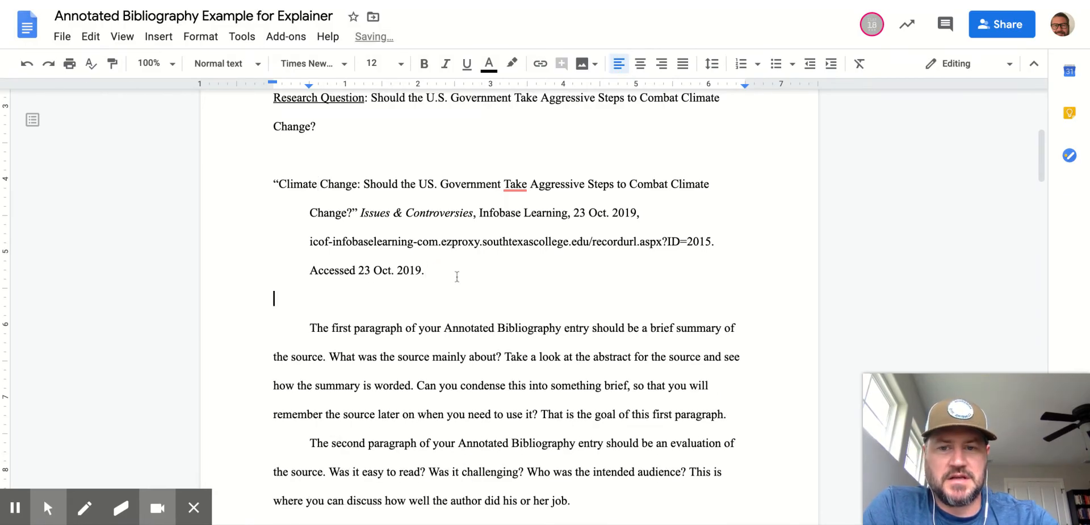
Indent all lines of the first annotation paragraph evenly by 0.5 inch and add a blank line below it.
{"action": "left_click_drag", "start_coordinate": [311, 329], "coordinate": [732, 410]}
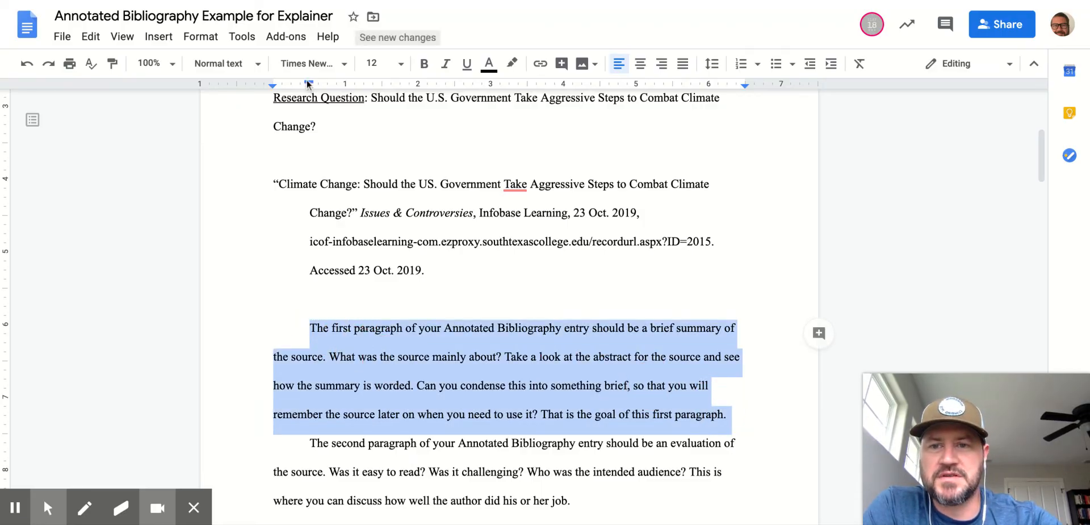
{"action": "left_click_drag", "start_coordinate": [273, 85], "coordinate": [309, 87]}
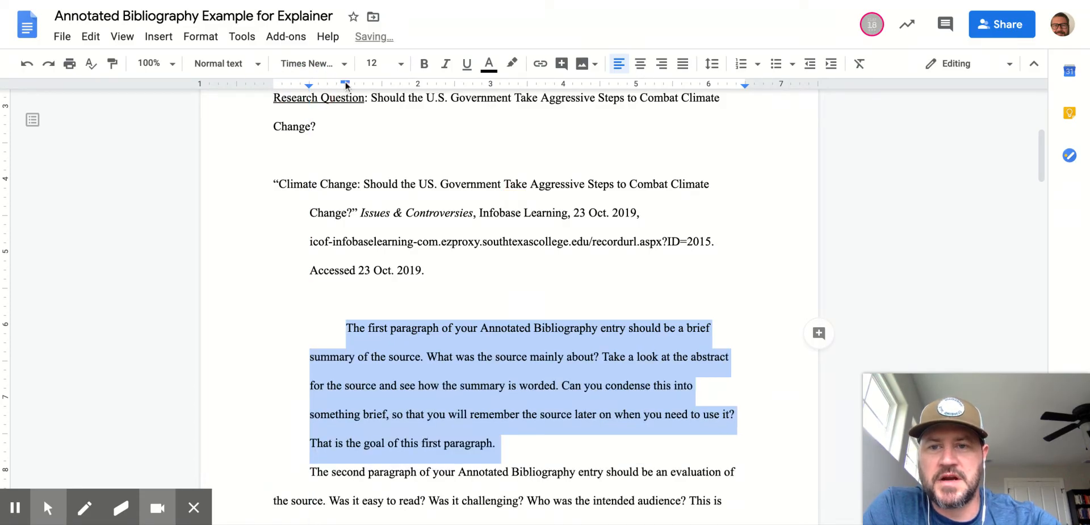
{"action": "left_click_drag", "start_coordinate": [345, 84], "coordinate": [309, 85]}
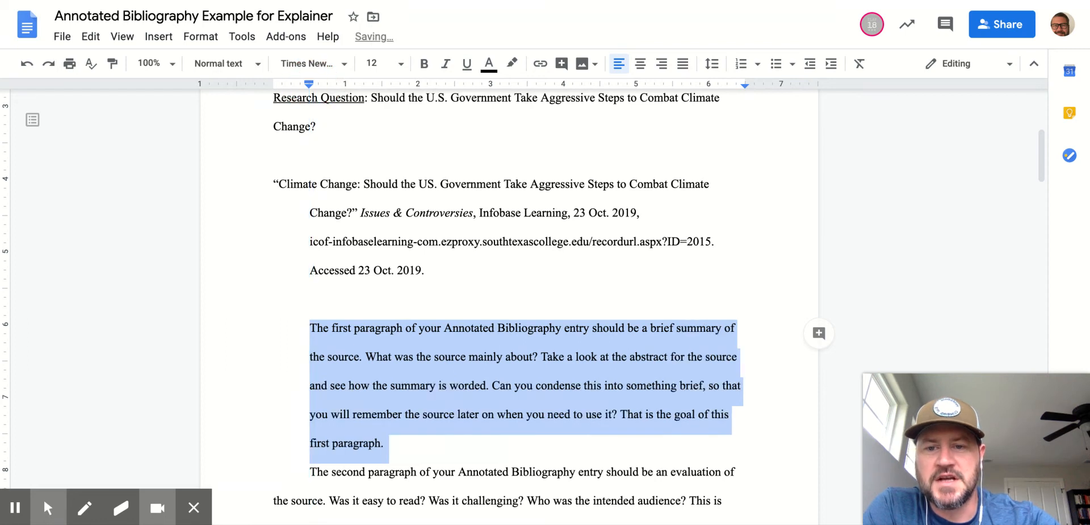
{"action": "left_click_drag", "start_coordinate": [309, 85], "coordinate": [309, 85]}
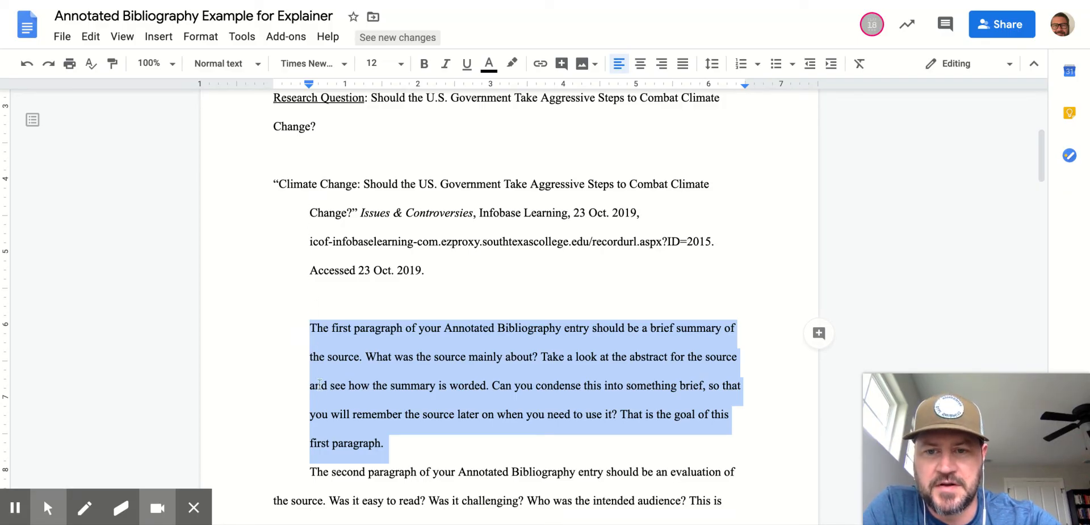
{"action": "left_click", "coordinate": [421, 460]}
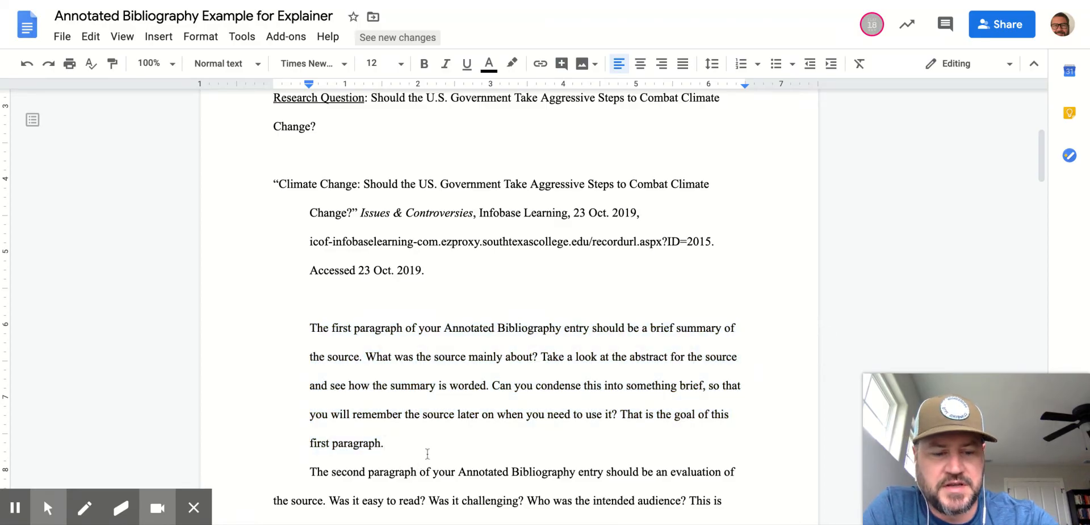
{"action": "key", "text": "Return"}
Indent all lines of the second annotation paragraph evenly by 0.5 inch, across the page break.
{"action": "scroll", "coordinate": [344, 425], "scroll_direction": "down", "scroll_amount": 3}
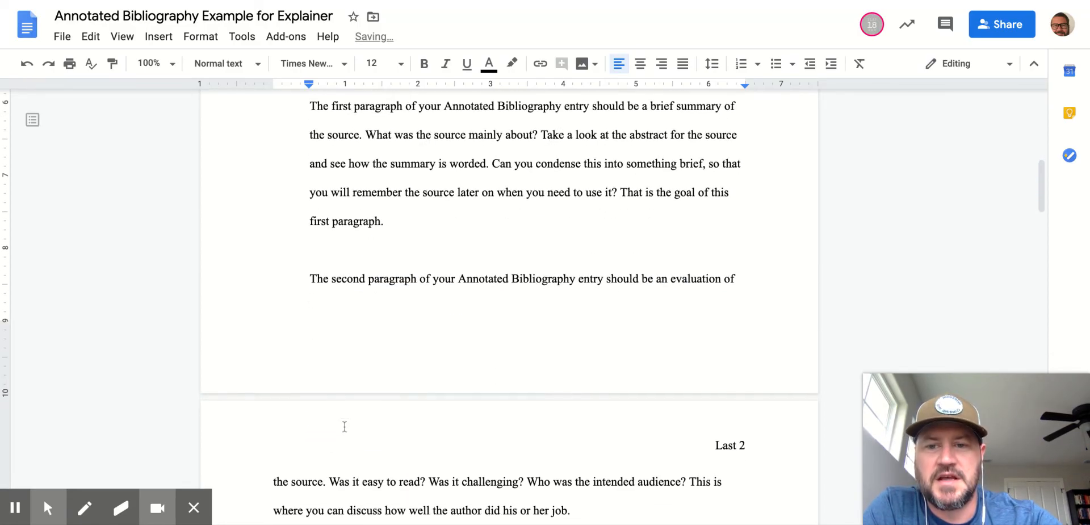
{"action": "scroll", "coordinate": [344, 426], "scroll_direction": "up", "scroll_amount": 4}
{"action": "scroll", "coordinate": [345, 427], "scroll_direction": "down", "scroll_amount": 7}
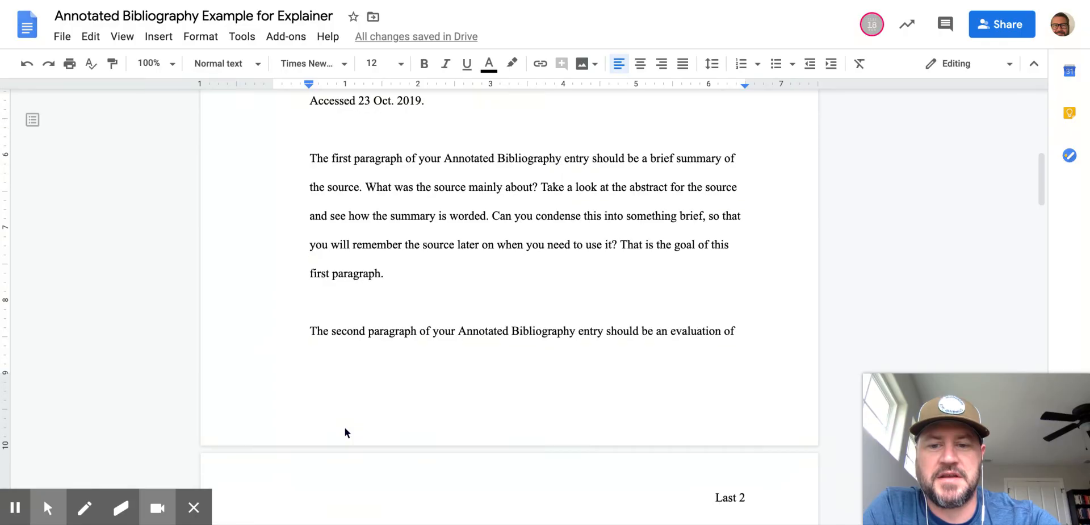
{"action": "scroll", "coordinate": [346, 427], "scroll_direction": "down", "scroll_amount": 2}
{"action": "scroll", "coordinate": [345, 427], "scroll_direction": "up", "scroll_amount": 2}
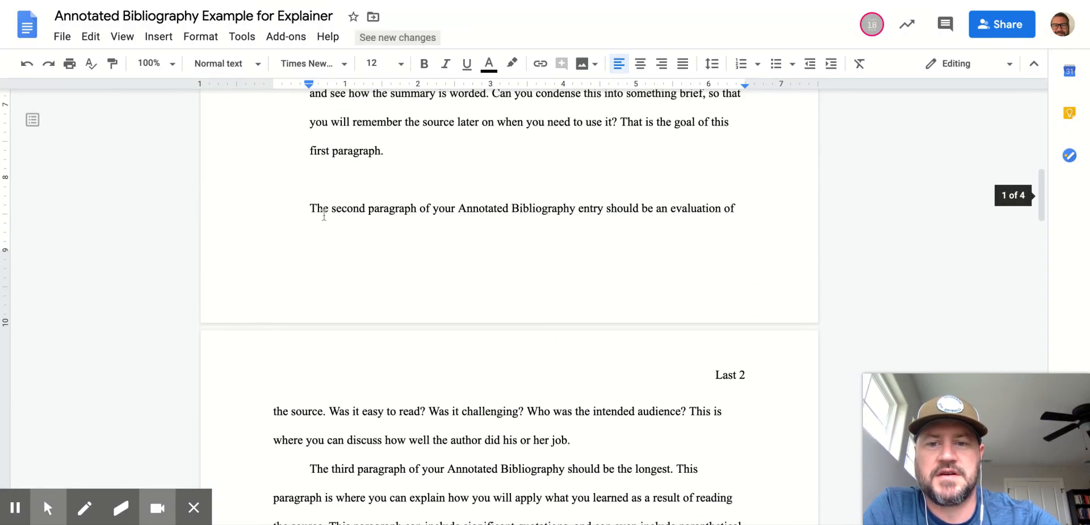
{"action": "left_click_drag", "start_coordinate": [311, 206], "coordinate": [613, 443]}
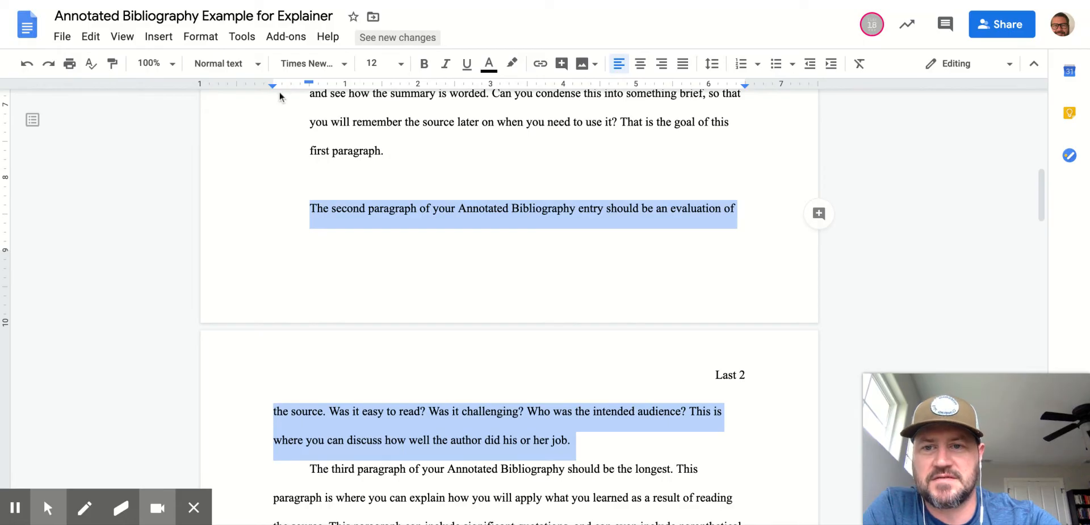
{"action": "mouse_move", "coordinate": [273, 86]}
{"action": "left_mouse_down"}
{"action": "mouse_move", "coordinate": [346, 86]}
{"action": "mouse_move", "coordinate": [309, 84]}
{"action": "left_mouse_up"}
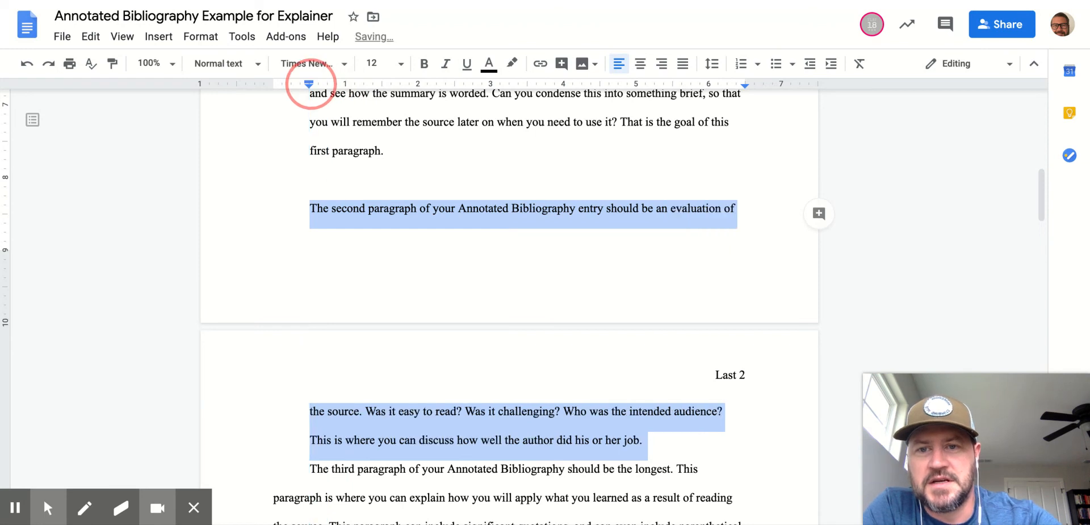
{"action": "scroll", "coordinate": [333, 265], "scroll_direction": "down", "scroll_amount": 2}
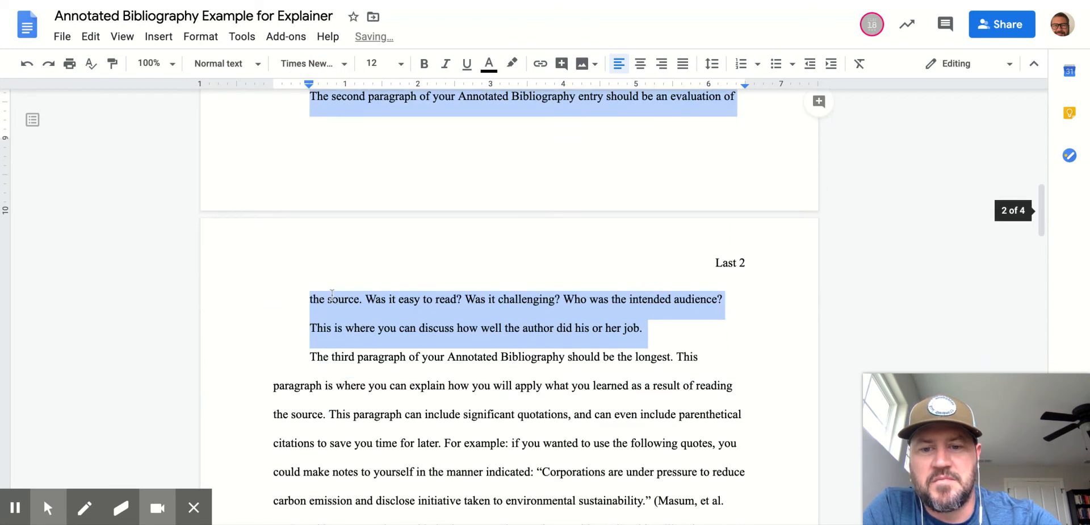
Insert a blank line between the second and third annotation paragraphs of the "Climate Change" entry.
{"action": "left_click", "coordinate": [339, 328]}
{"action": "scroll", "coordinate": [605, 316], "scroll_direction": "up", "scroll_amount": 4}
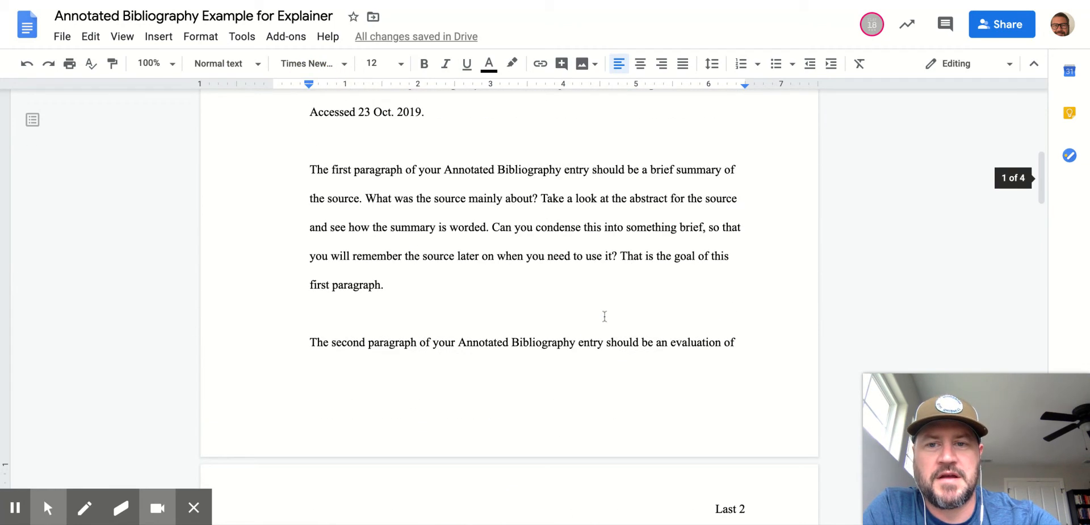
{"action": "scroll", "coordinate": [605, 317], "scroll_direction": "down", "scroll_amount": 4}
{"action": "left_click", "coordinate": [644, 319]}
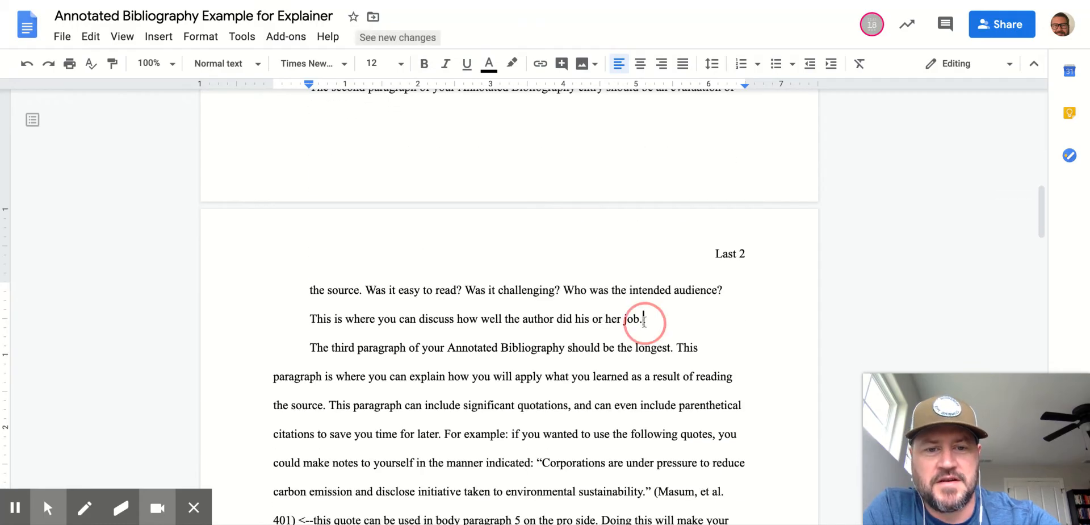
{"action": "key", "text": "Return"}
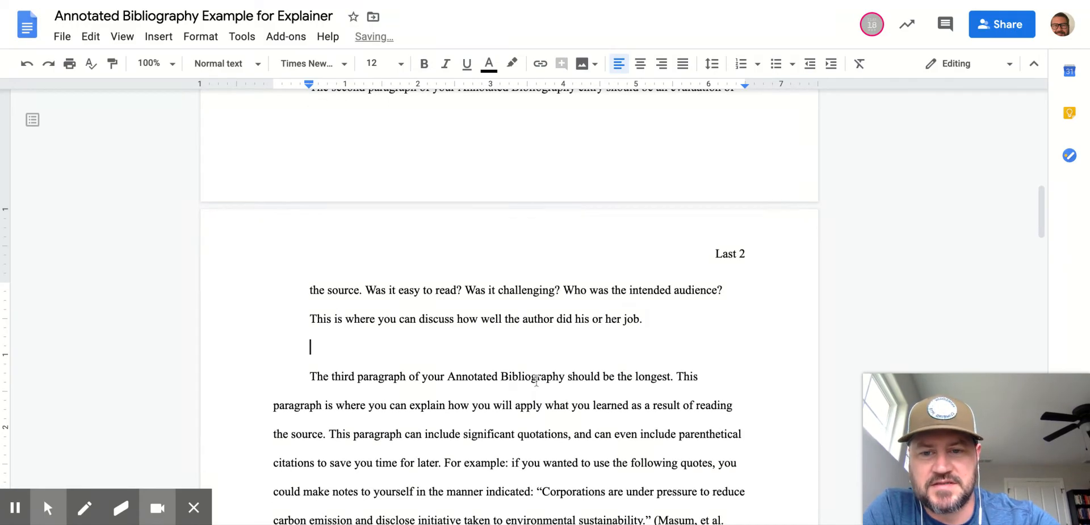
Indent all lines of the third annotation paragraph evenly by about 0.5 inch.
{"action": "scroll", "coordinate": [309, 165], "scroll_direction": "down", "scroll_amount": 3}
{"action": "left_click_drag", "start_coordinate": [310, 172], "coordinate": [576, 415]}
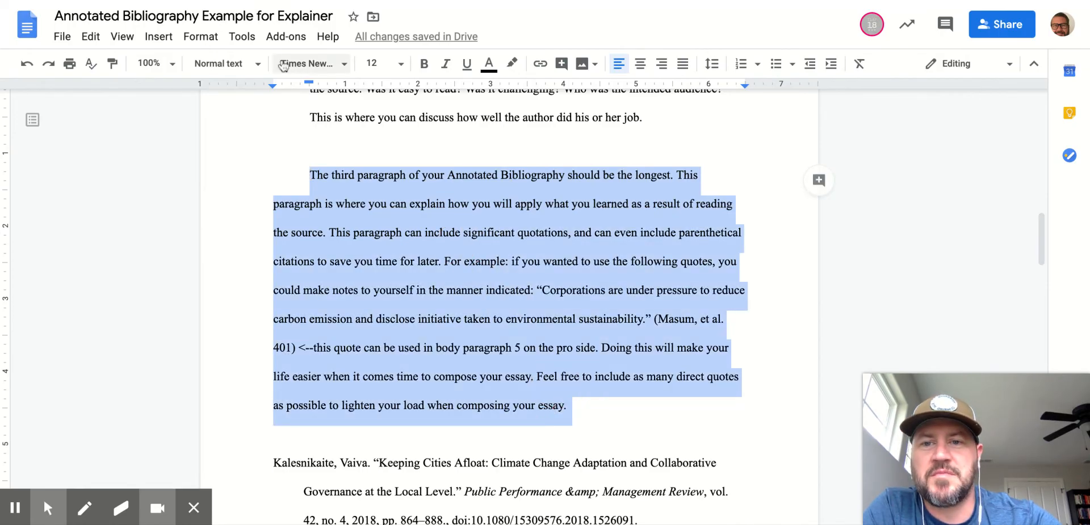
{"action": "mouse_move", "coordinate": [271, 88]}
{"action": "left_mouse_down"}
{"action": "mouse_move", "coordinate": [348, 85]}
{"action": "mouse_move", "coordinate": [315, 85]}
{"action": "left_mouse_up"}
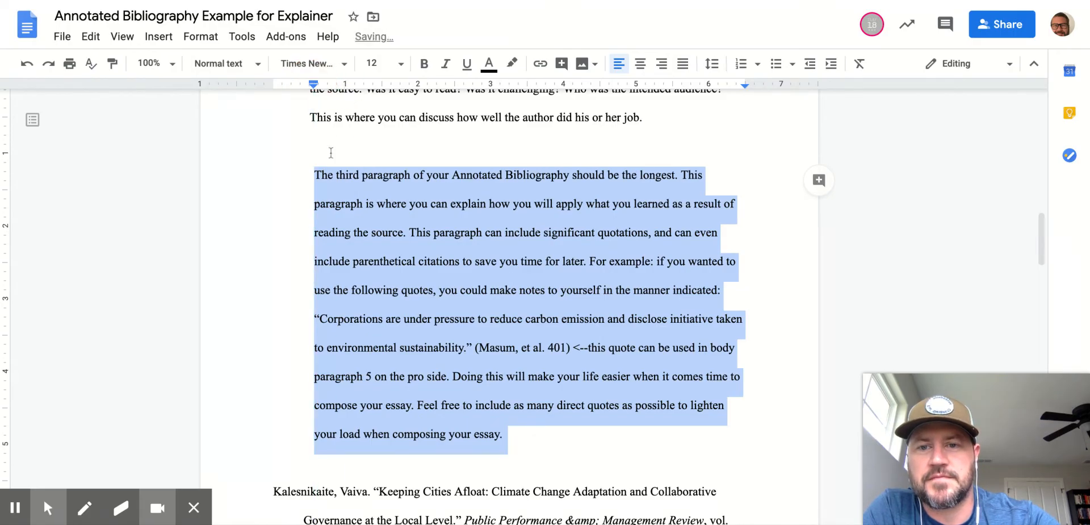
{"action": "left_click", "coordinate": [384, 256]}
Review the first page's heading block, date line, centred title and research question.
{"action": "scroll", "coordinate": [386, 253], "scroll_direction": "up", "scroll_amount": 2}
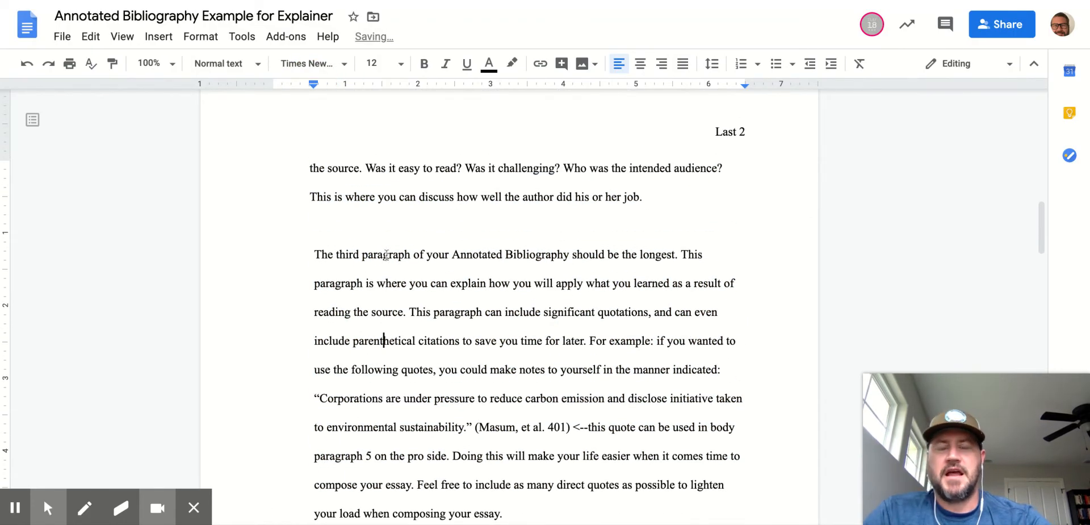
{"action": "scroll", "coordinate": [386, 256], "scroll_direction": "up", "scroll_amount": 6}
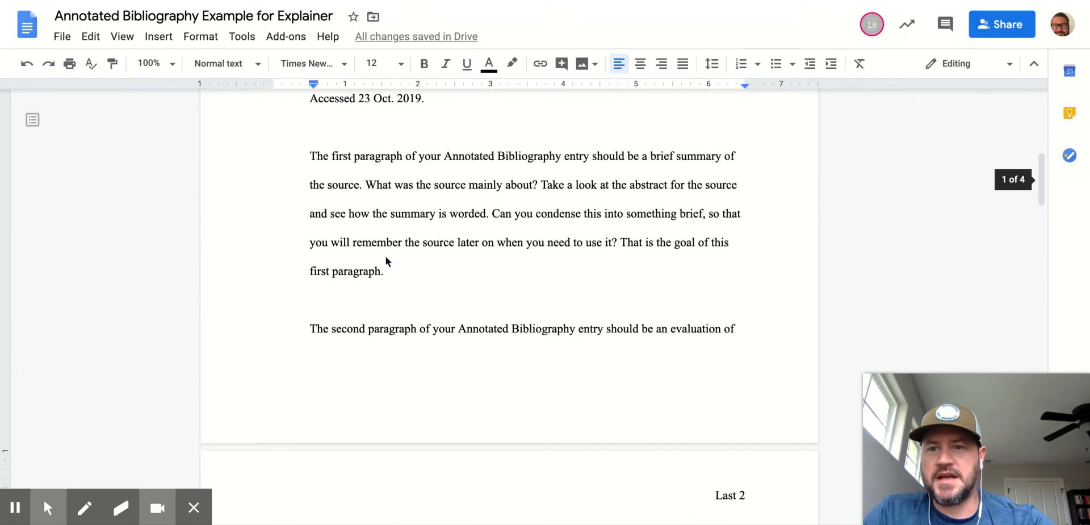
{"action": "scroll", "coordinate": [386, 257], "scroll_direction": "up", "scroll_amount": 6}
{"action": "scroll", "coordinate": [386, 257], "scroll_direction": "down", "scroll_amount": 1}
{"action": "scroll", "coordinate": [387, 256], "scroll_direction": "up", "scroll_amount": 3}
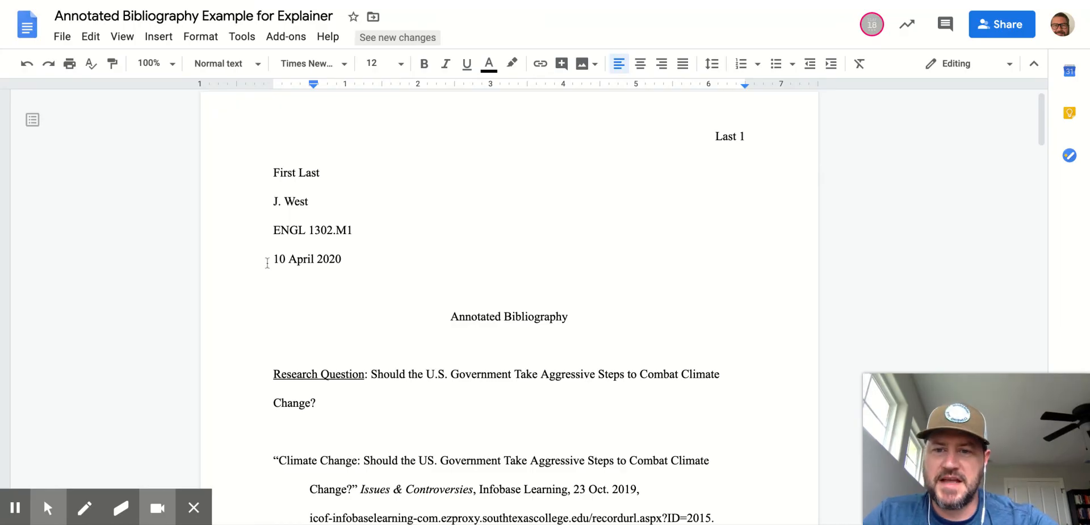
{"action": "left_click_drag", "start_coordinate": [267, 260], "coordinate": [345, 257]}
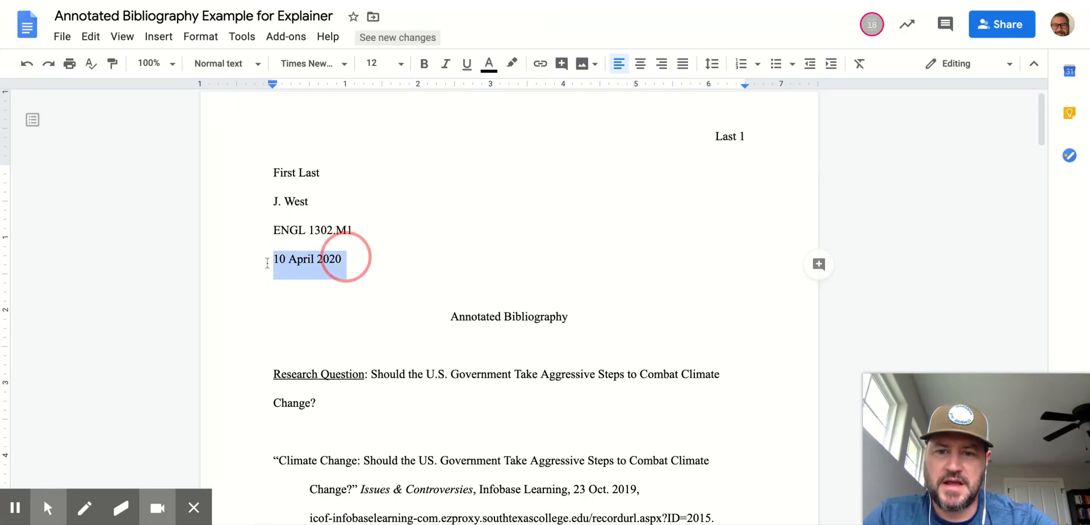
{"action": "left_click", "coordinate": [401, 313]}
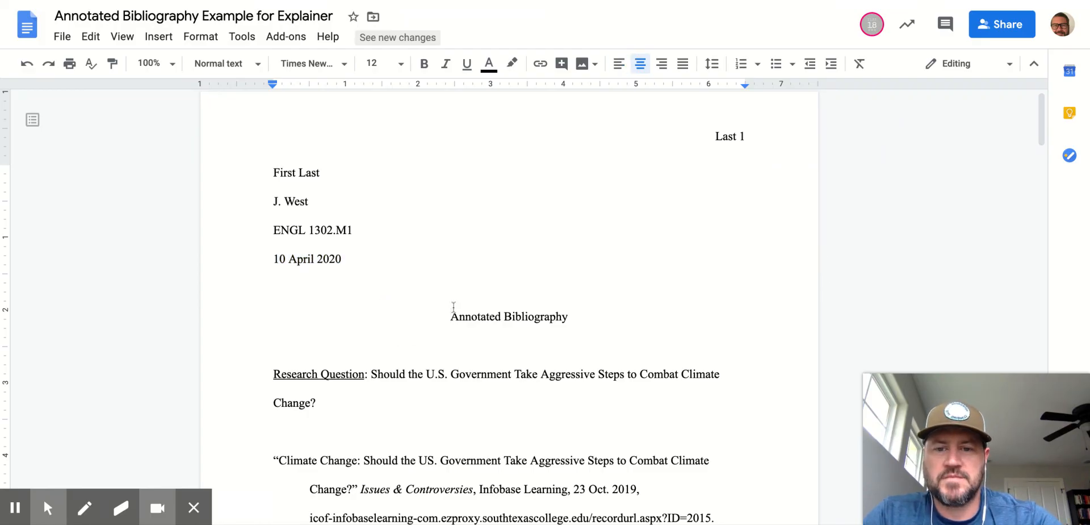
{"action": "scroll", "coordinate": [454, 309], "scroll_direction": "down", "scroll_amount": 5}
{"action": "scroll", "coordinate": [455, 308], "scroll_direction": "up", "scroll_amount": 3}
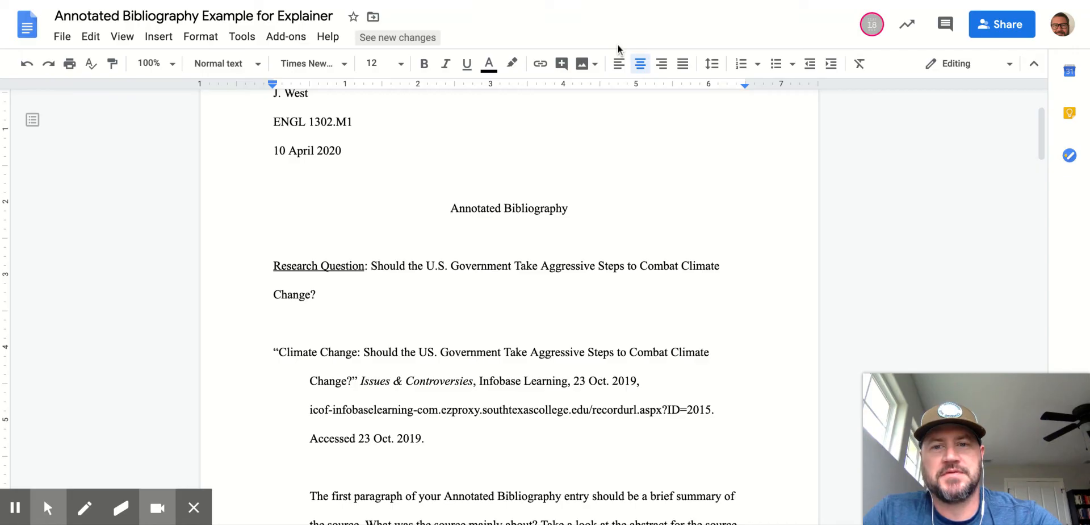
{"action": "scroll", "coordinate": [487, 204], "scroll_direction": "up", "scroll_amount": 2}
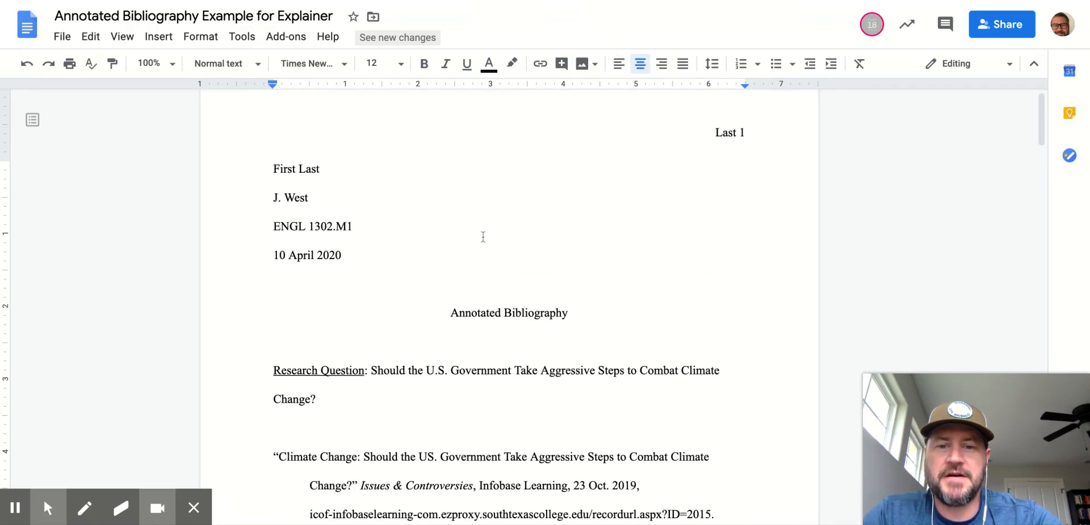
Examine the blank lines, hanging-indented citations and block-indented annotation paragraphs of the bibliography entries across the pages.
{"action": "scroll", "coordinate": [457, 384], "scroll_direction": "down", "scroll_amount": 2}
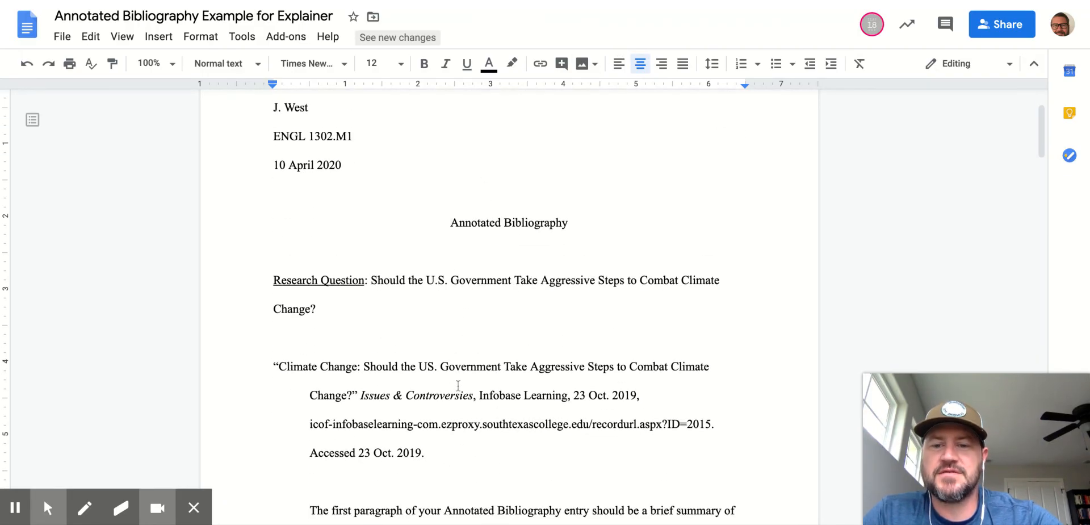
{"action": "scroll", "coordinate": [374, 500], "scroll_direction": "down", "scroll_amount": 3}
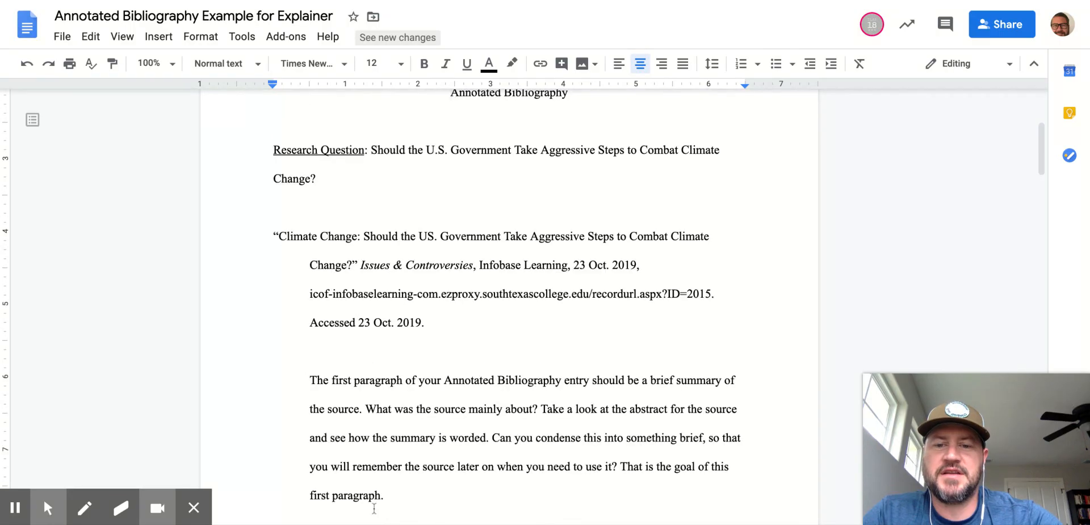
{"action": "scroll", "coordinate": [414, 410], "scroll_direction": "down", "scroll_amount": 3}
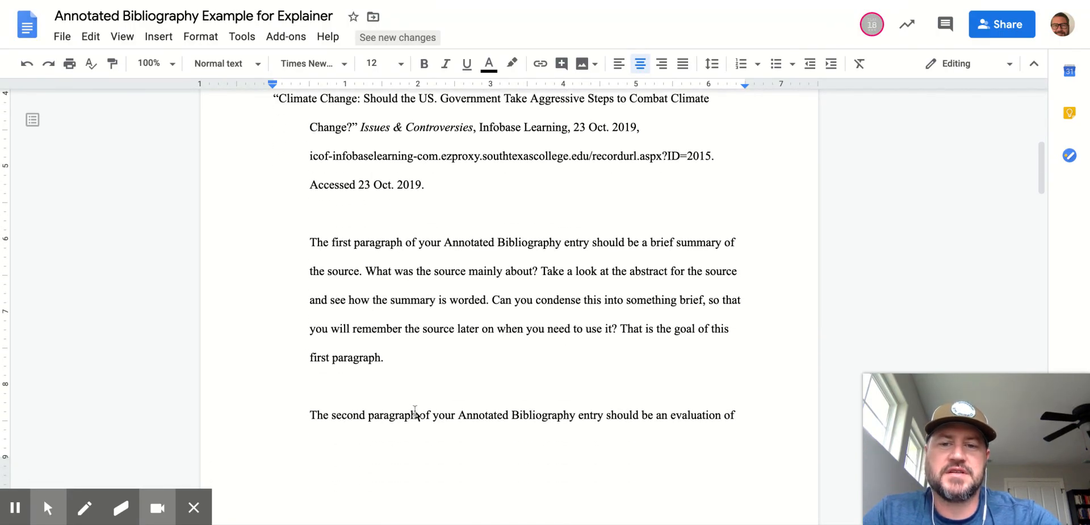
{"action": "scroll", "coordinate": [415, 410], "scroll_direction": "down", "scroll_amount": 7}
{"action": "scroll", "coordinate": [414, 410], "scroll_direction": "down", "scroll_amount": 12}
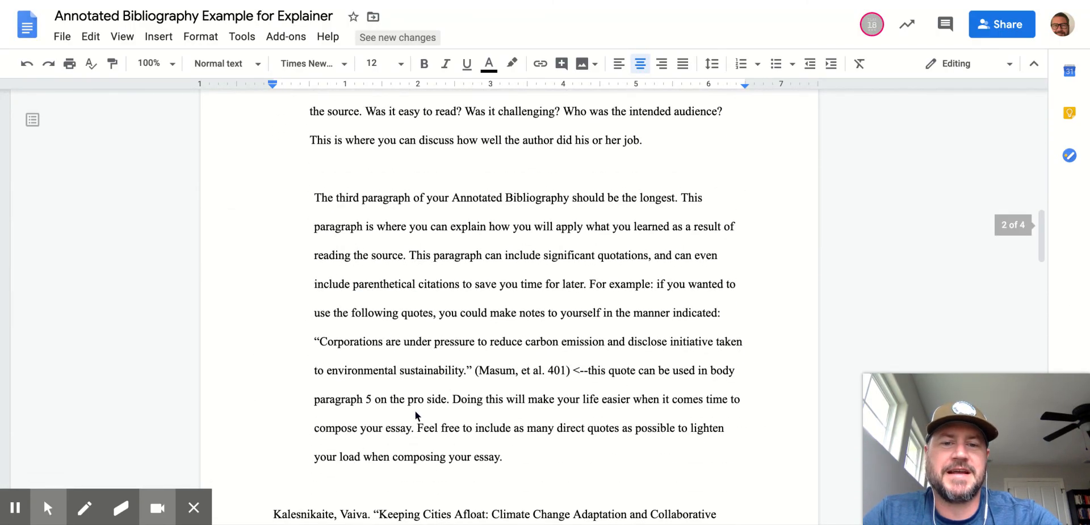
{"action": "scroll", "coordinate": [414, 411], "scroll_direction": "down", "scroll_amount": 12}
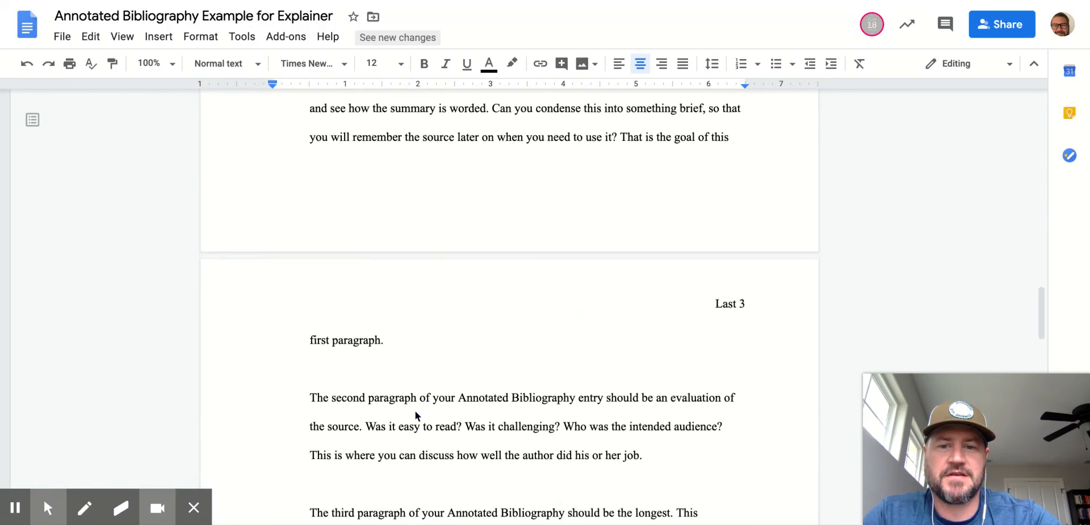
{"action": "scroll", "coordinate": [415, 411], "scroll_direction": "down", "scroll_amount": 20}
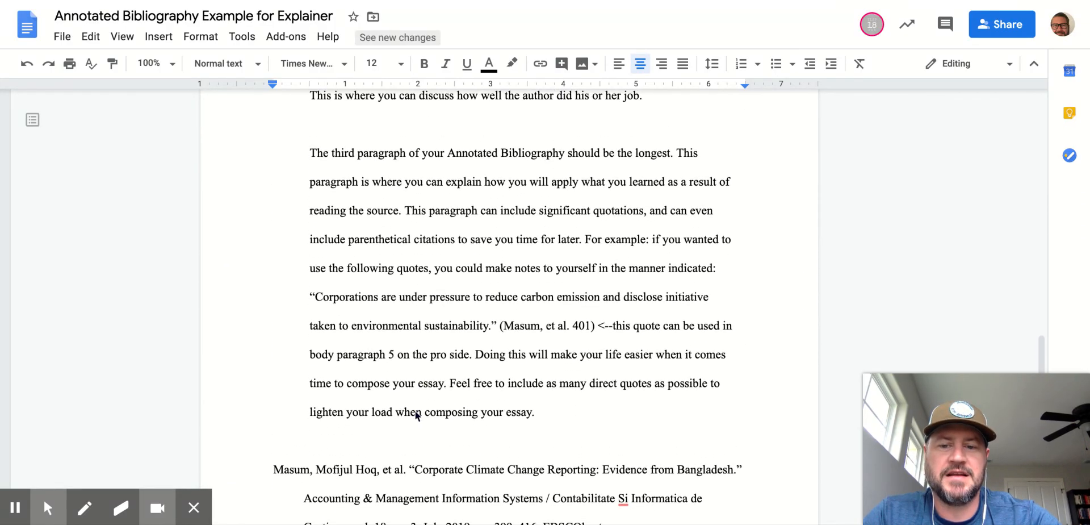
{"action": "scroll", "coordinate": [416, 415], "scroll_direction": "up", "scroll_amount": 6}
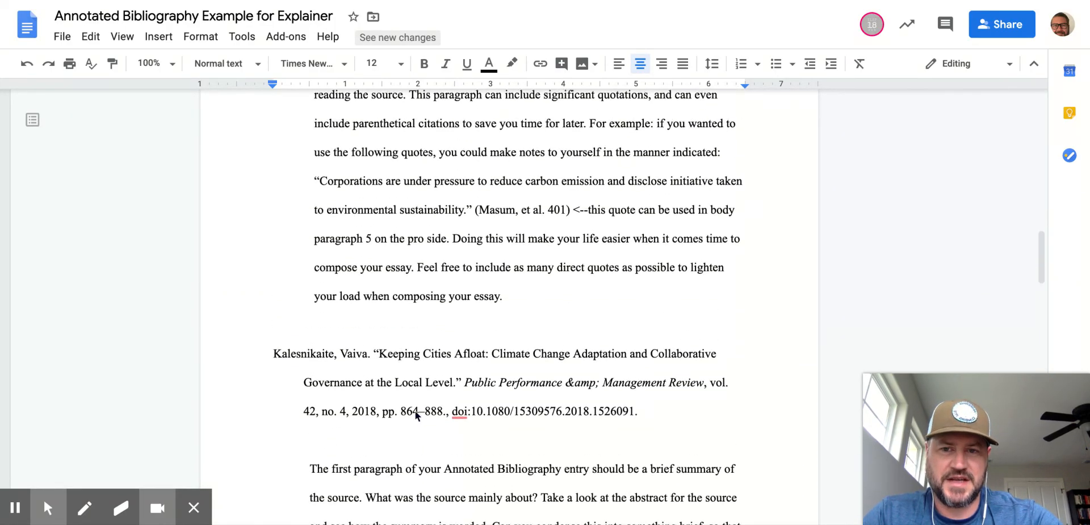
{"action": "scroll", "coordinate": [415, 411], "scroll_direction": "up", "scroll_amount": 11}
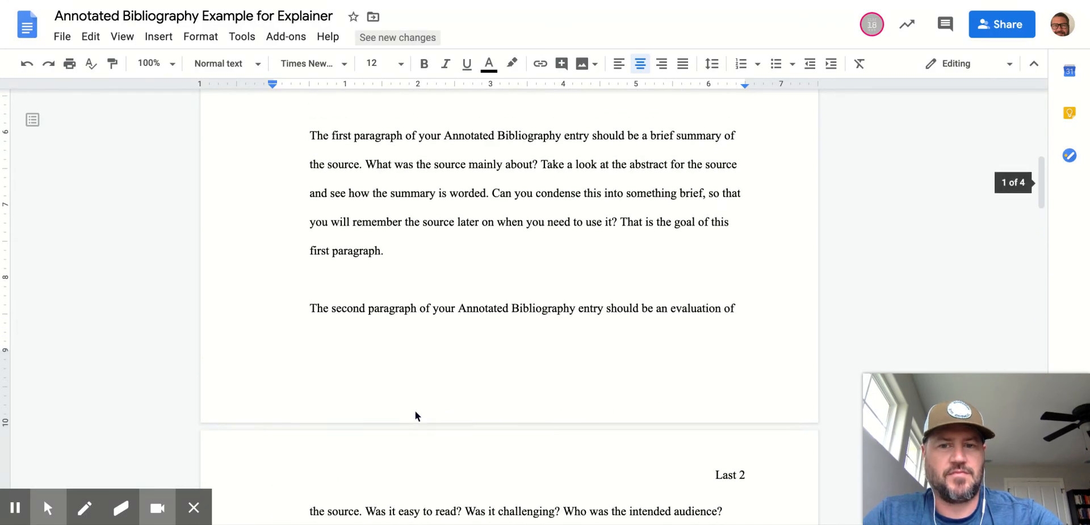